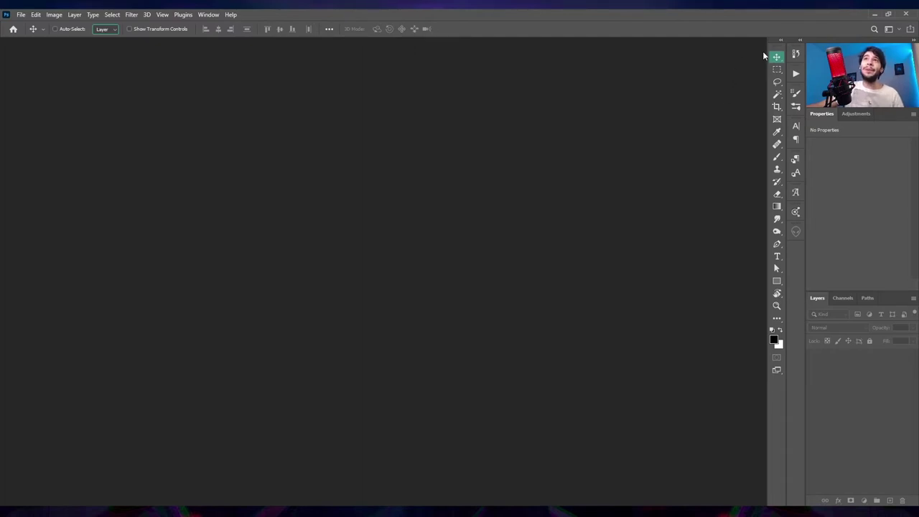
Float the Tools panel out of the dock and close it, then pick another workspace
{"action": "mouse_move", "coordinate": [778, 47]}
{"action": "left_mouse_down"}
{"action": "mouse_move", "coordinate": [696, 64]}
{"action": "mouse_move", "coordinate": [404, 67]}
{"action": "left_mouse_up"}
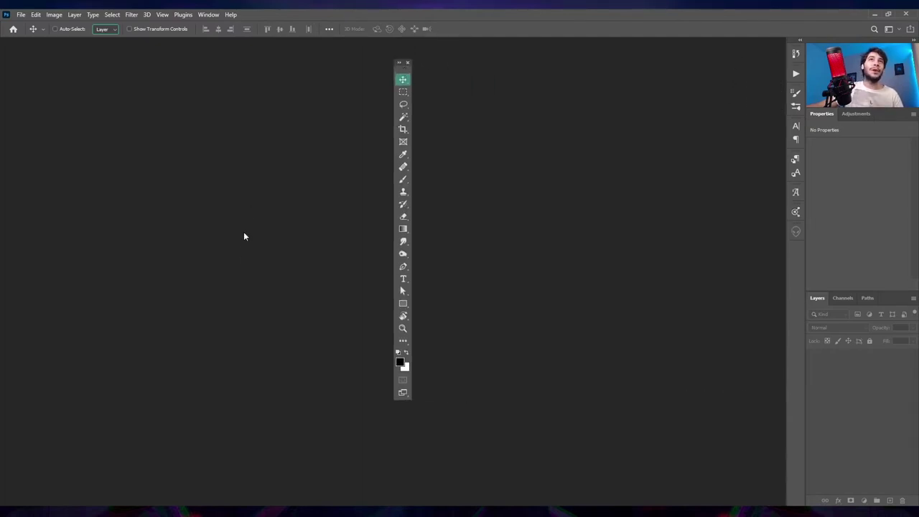
{"action": "left_click", "coordinate": [409, 63]}
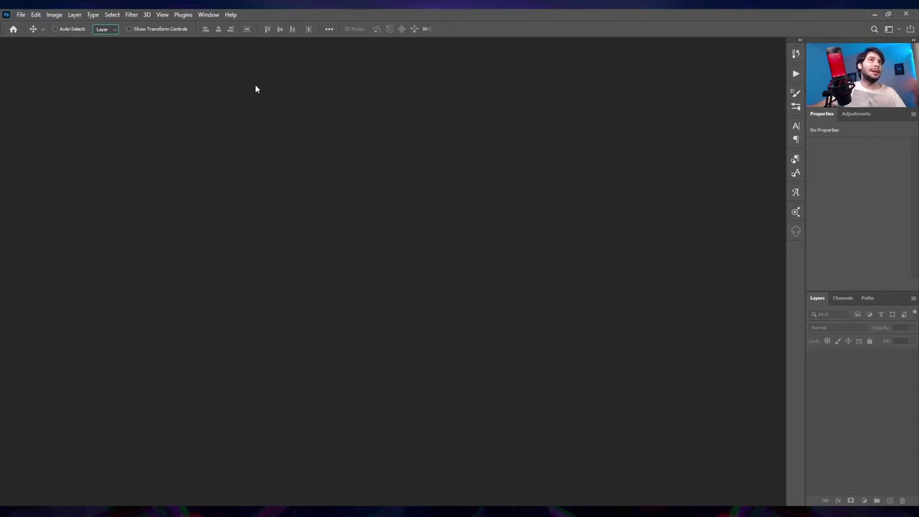
{"action": "left_click", "coordinate": [890, 30]}
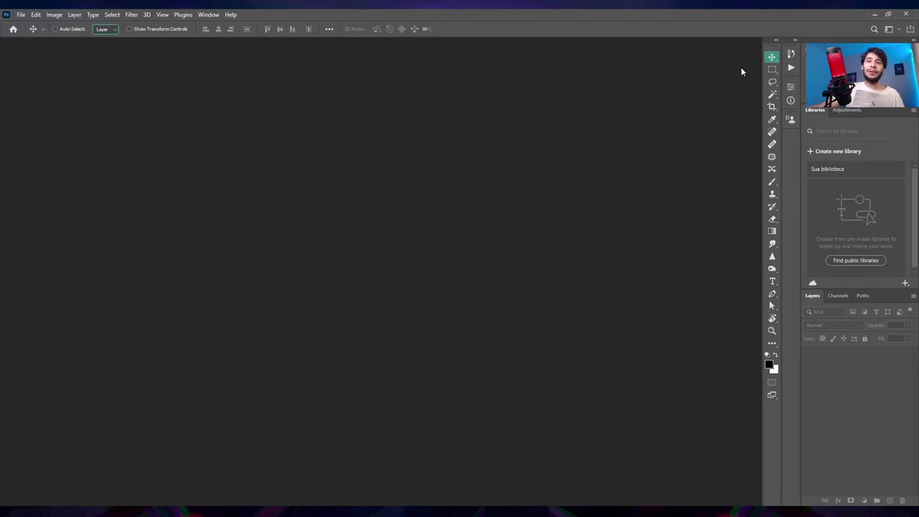
Restore the Hi-end workspace layout from the workspace list
{"action": "left_click", "coordinate": [898, 32]}
{"action": "left_click", "coordinate": [876, 35]}
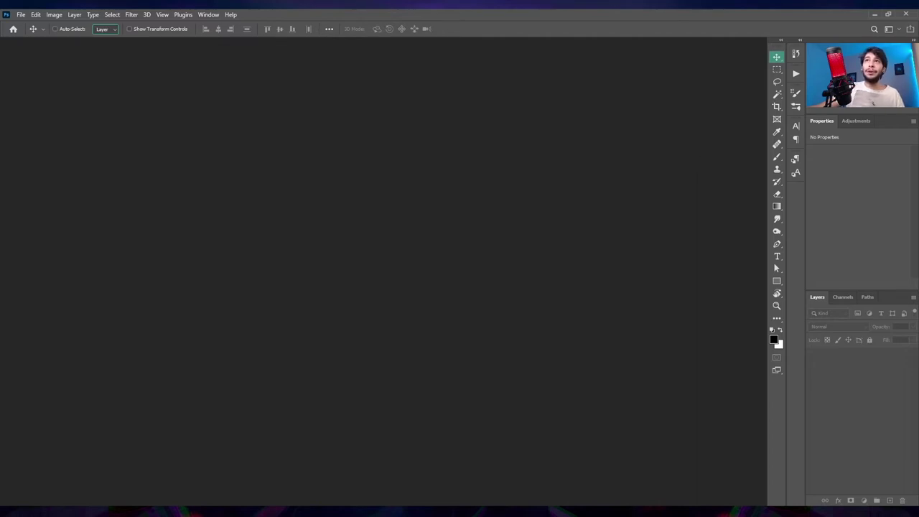
{"action": "left_click", "coordinate": [899, 29]}
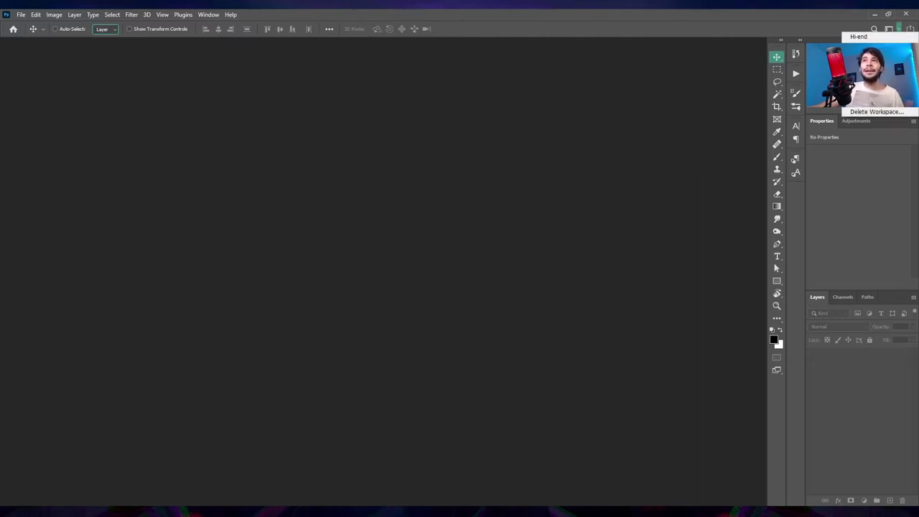
{"action": "left_click", "coordinate": [872, 57]}
{"action": "left_click", "coordinate": [898, 28]}
{"action": "left_click", "coordinate": [861, 36]}
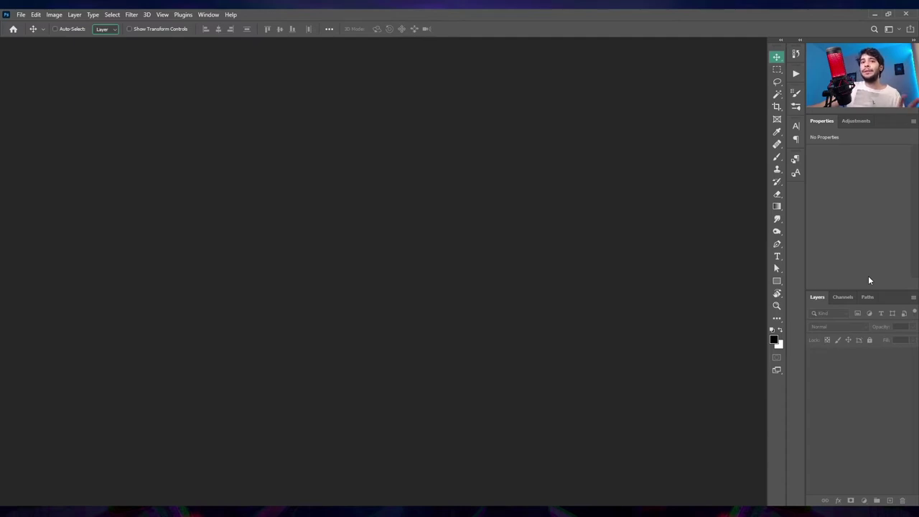
Look through the Window menu and workspace list without changing anything
{"action": "left_click", "coordinate": [212, 16]}
{"action": "left_click", "coordinate": [230, 15]}
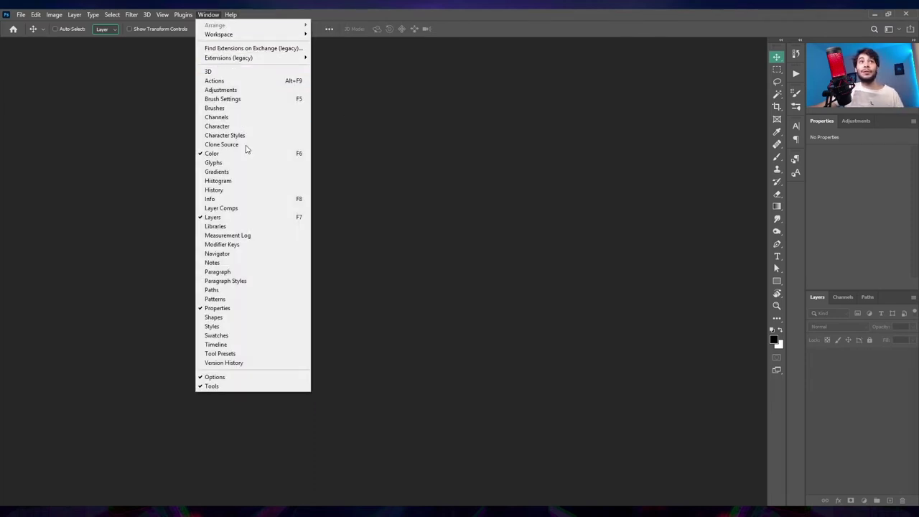
{"action": "mouse_move", "coordinate": [208, 14]}
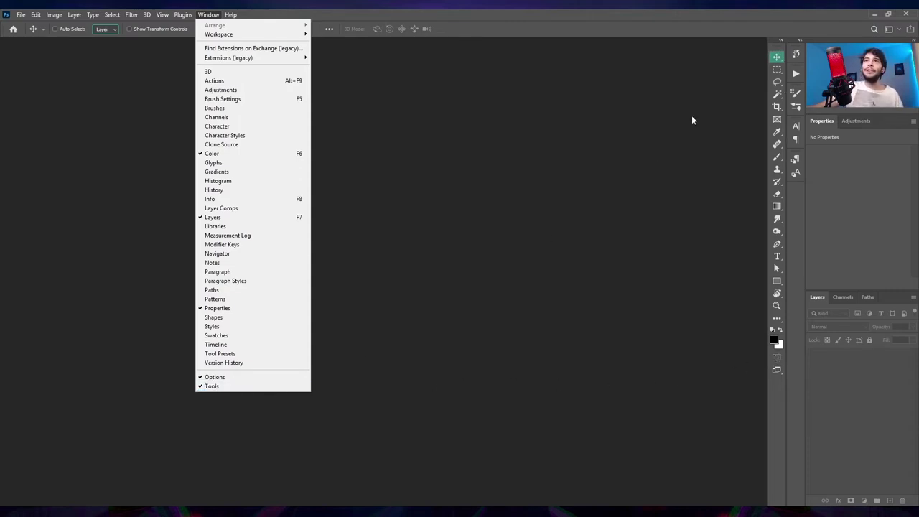
{"action": "left_click", "coordinate": [783, 54]}
{"action": "left_click", "coordinate": [899, 28]}
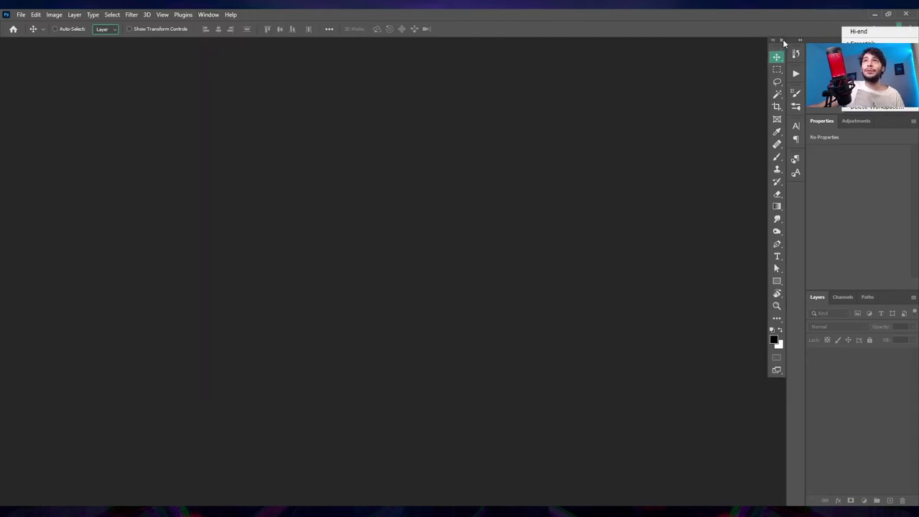
{"action": "left_click", "coordinate": [779, 51]}
Float the Tools panel and close it, leaving only Properties and Layers
{"action": "left_click_drag", "start_coordinate": [785, 48], "coordinate": [573, 89]}
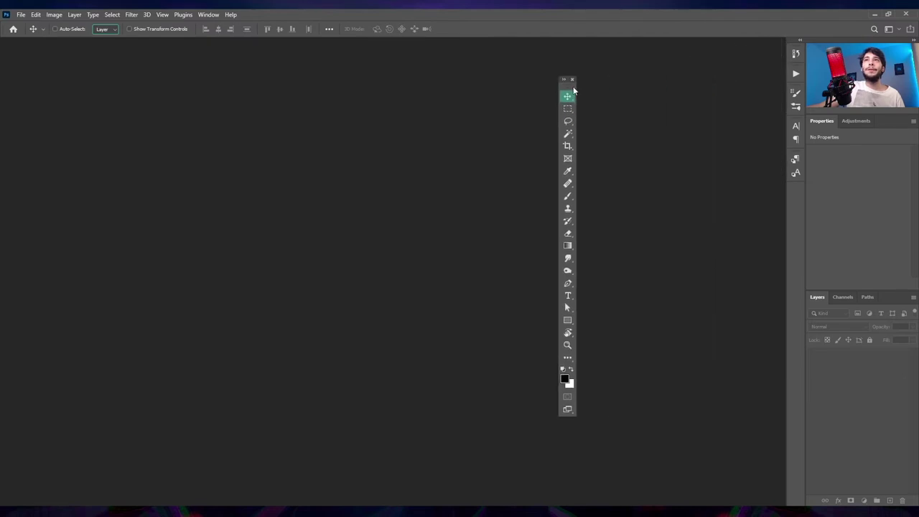
{"action": "left_click", "coordinate": [572, 80]}
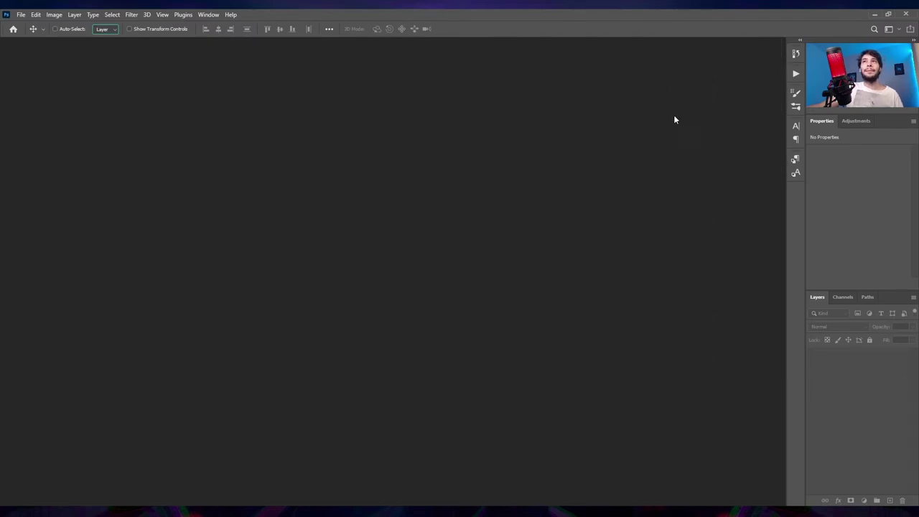
{"action": "left_click", "coordinate": [204, 15]}
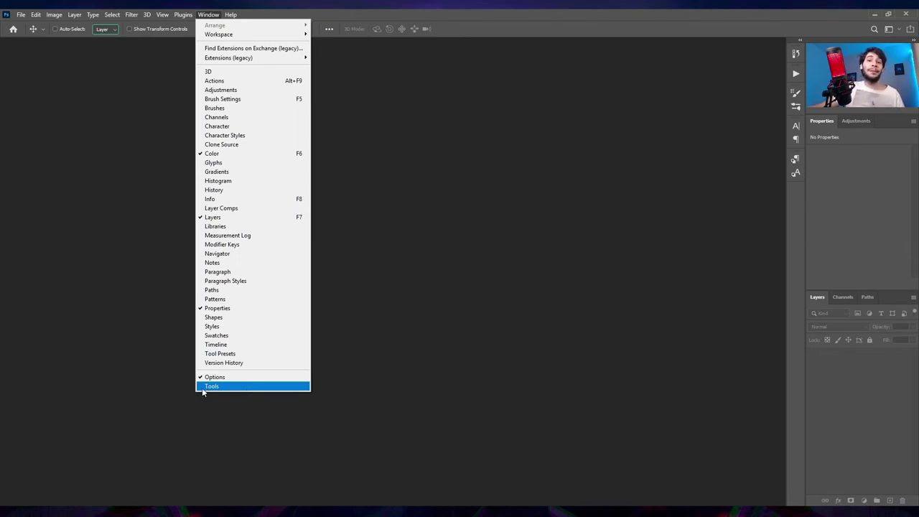
Try the Libraries workspace, then abandon saving a new workspace
{"action": "left_click", "coordinate": [897, 30]}
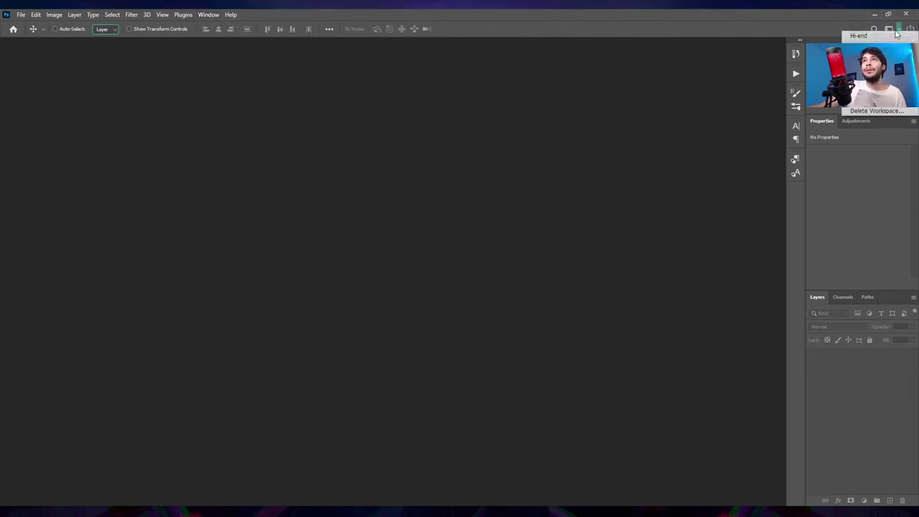
{"action": "left_click", "coordinate": [859, 35]}
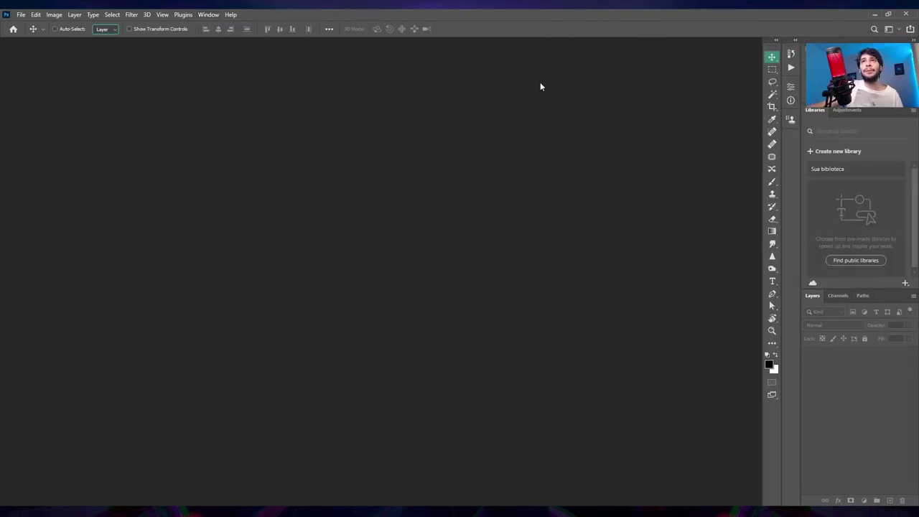
{"action": "left_click", "coordinate": [208, 15]}
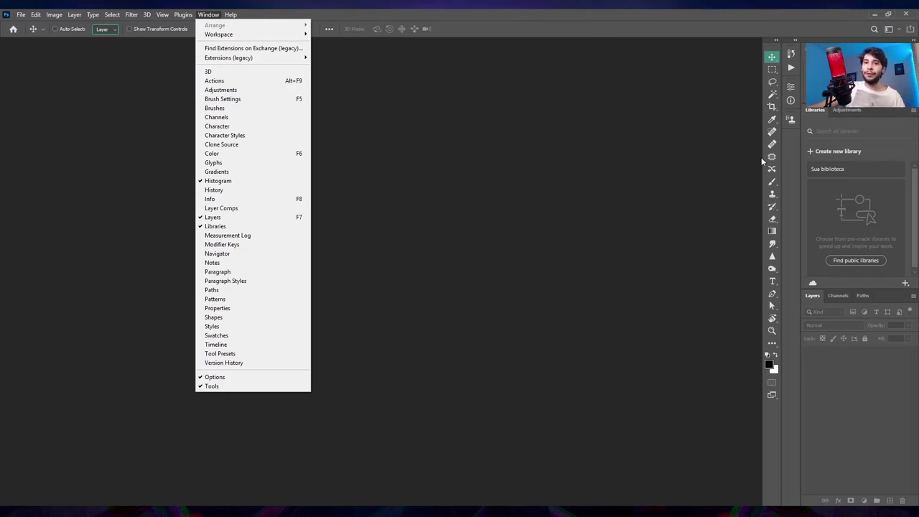
{"action": "mouse_move", "coordinate": [219, 35]}
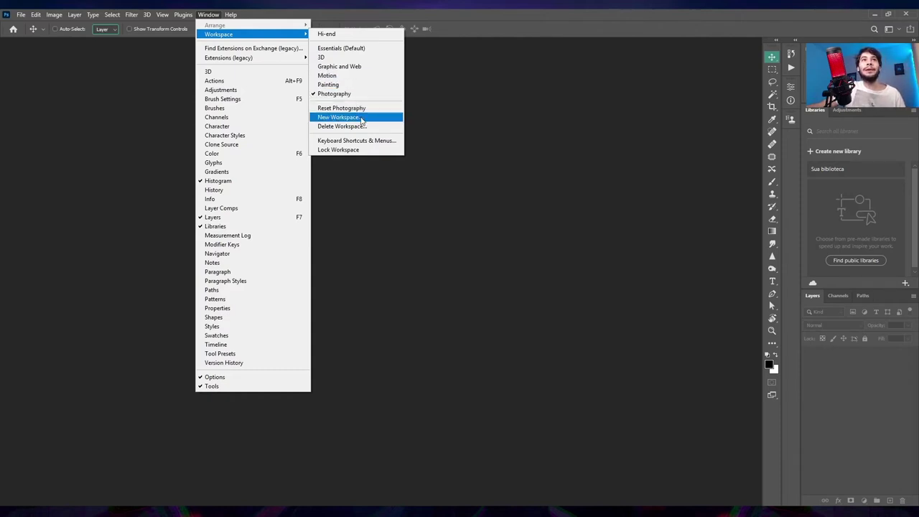
{"action": "left_click", "coordinate": [359, 117]}
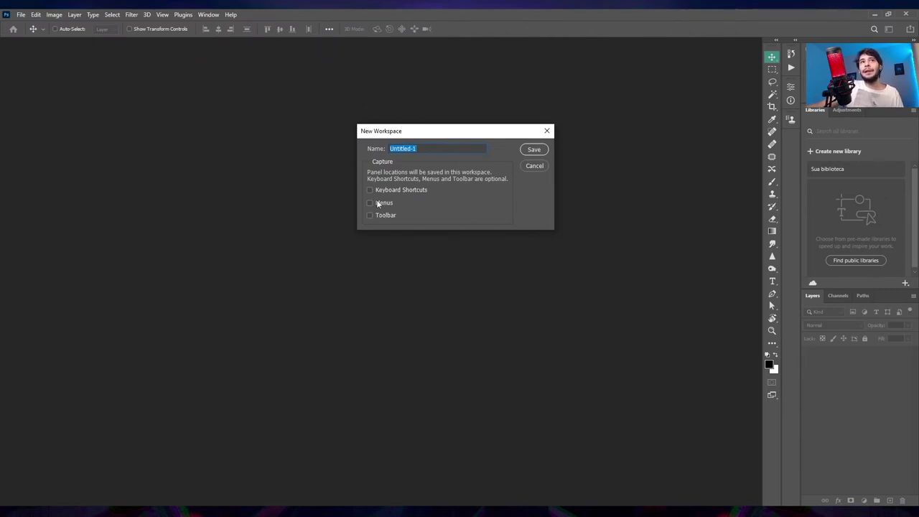
{"action": "left_click", "coordinate": [535, 166]}
Return to Hi-end, show and dock the Tools panel, then lock the workspace
{"action": "left_click", "coordinate": [209, 14]}
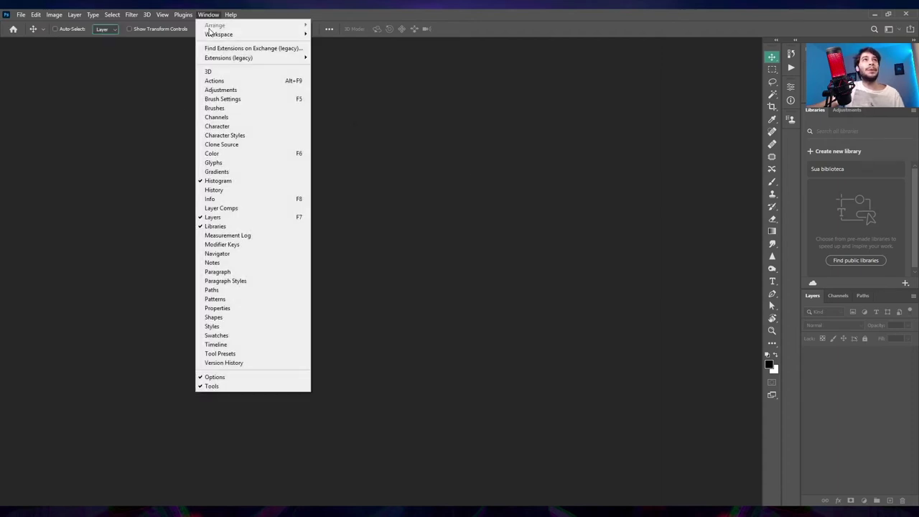
{"action": "left_click", "coordinate": [327, 34]}
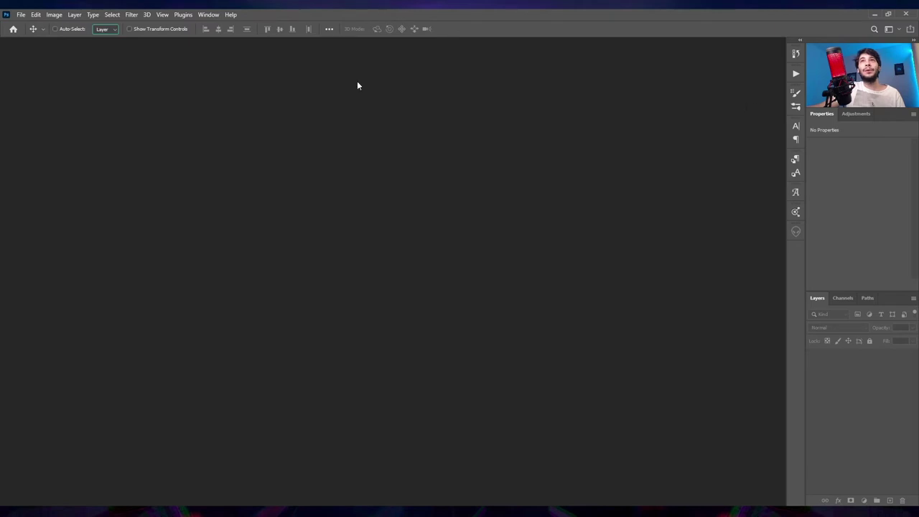
{"action": "left_click", "coordinate": [208, 14]}
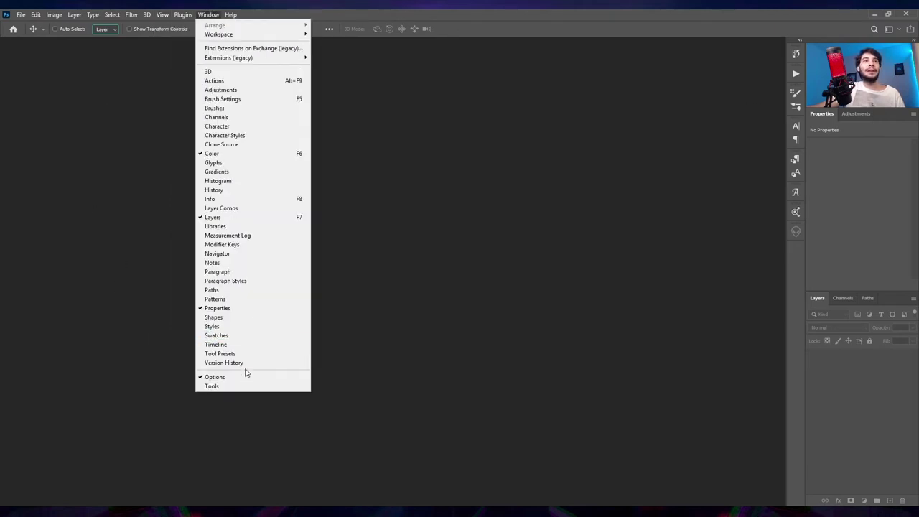
{"action": "left_click", "coordinate": [232, 387]}
{"action": "mouse_move", "coordinate": [405, 71]}
{"action": "left_mouse_down"}
{"action": "mouse_move", "coordinate": [592, 83]}
{"action": "mouse_move", "coordinate": [777, 52]}
{"action": "left_mouse_up"}
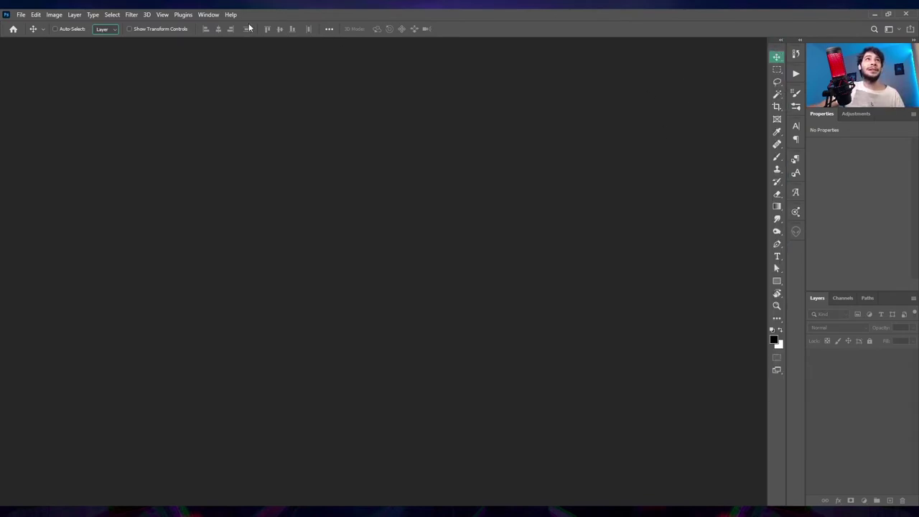
{"action": "left_click", "coordinate": [208, 14]}
{"action": "mouse_move", "coordinate": [219, 34]}
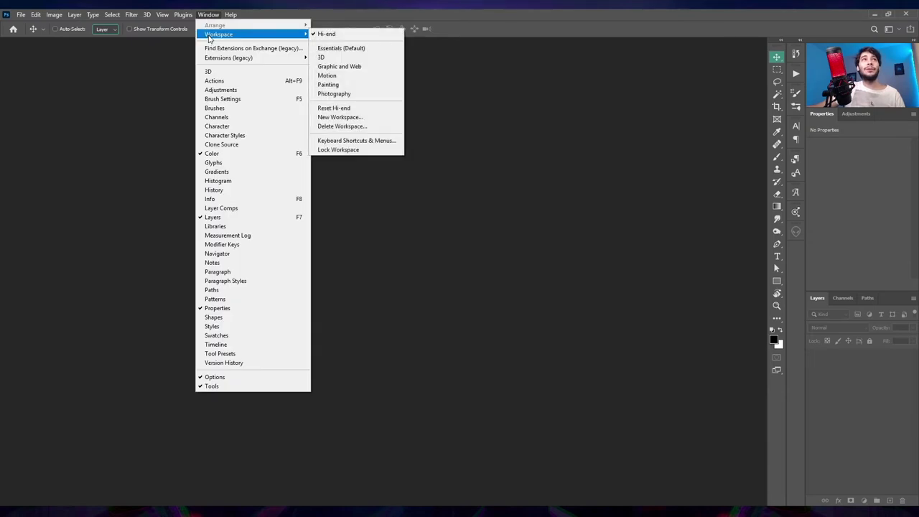
{"action": "left_click", "coordinate": [365, 151]}
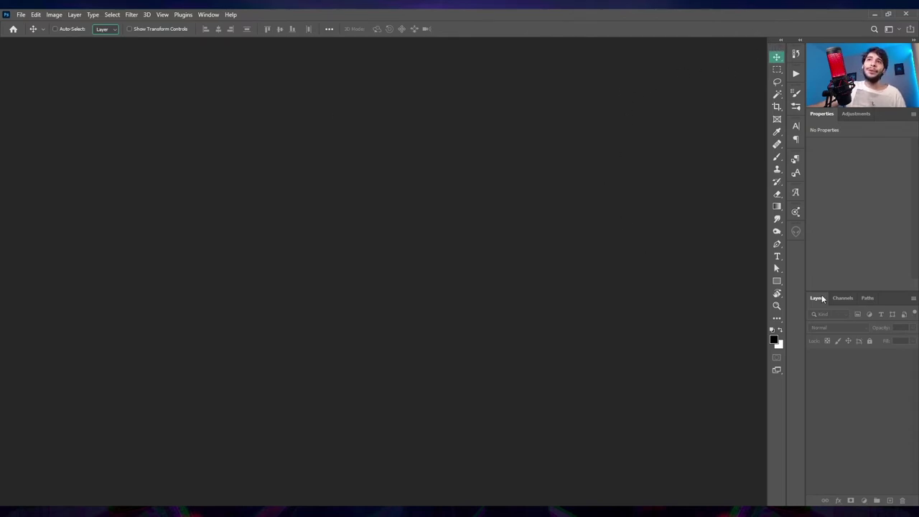
Drag the Layers tab to confirm the locked workspace blocks panel rearranging
{"action": "left_click_drag", "start_coordinate": [817, 298], "coordinate": [877, 298]}
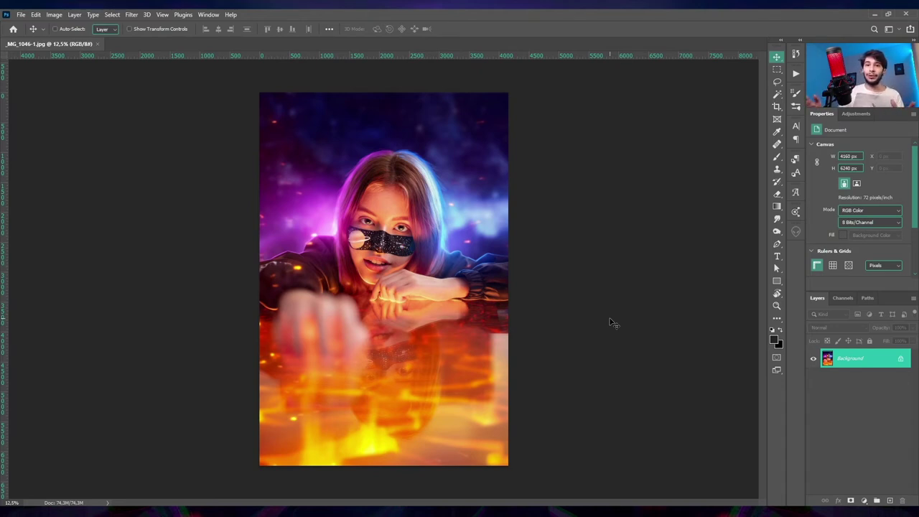
Unlock the Background into Layer 0, scale it to about three quarters, then undo
{"action": "left_click", "coordinate": [900, 358]}
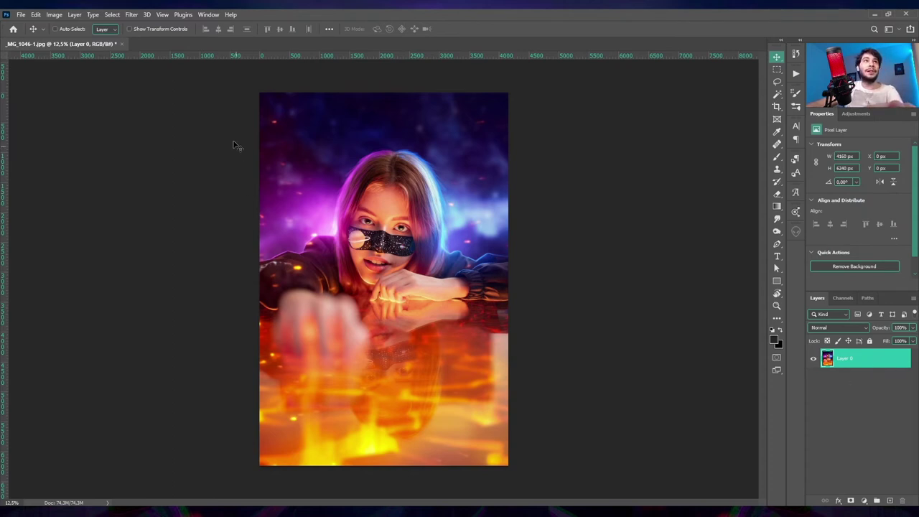
{"action": "key", "text": "ctrl+t"}
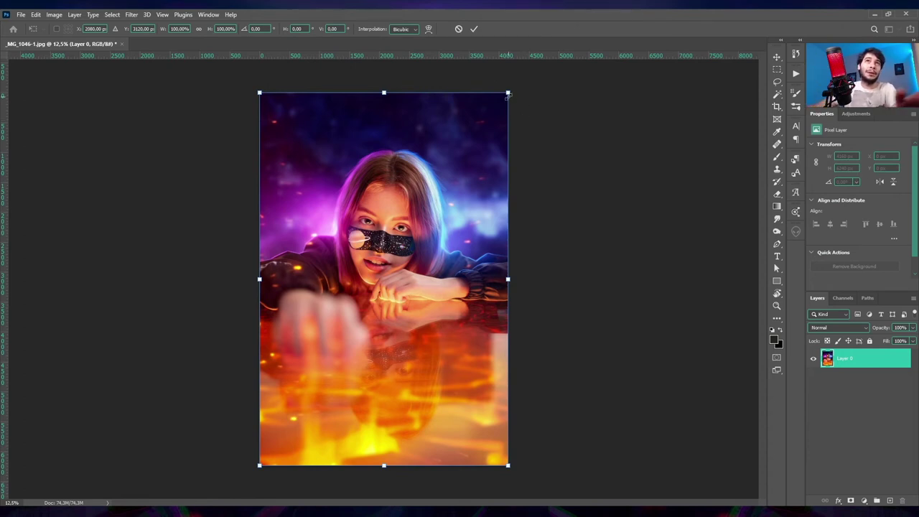
{"action": "left_click_drag", "start_coordinate": [508, 94], "coordinate": [478, 141]}
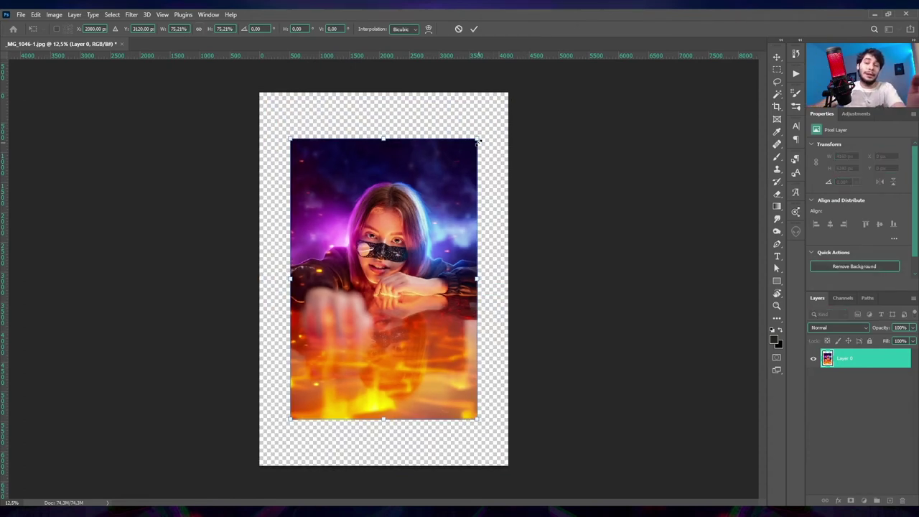
{"action": "key", "text": "Return"}
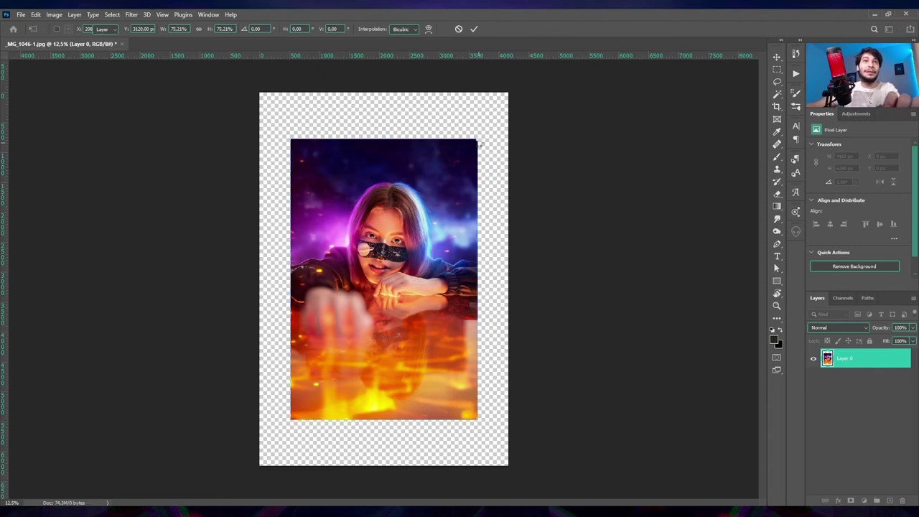
{"action": "key", "text": "ctrl+z"}
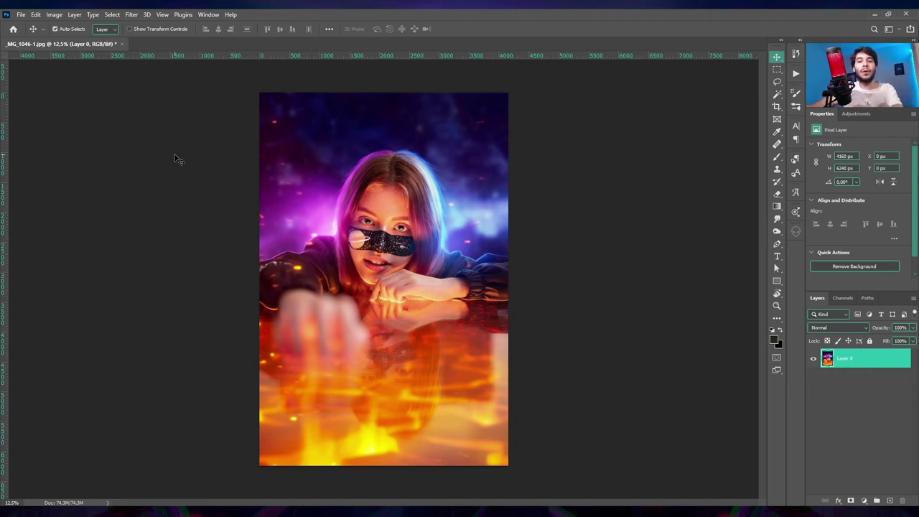
Toggle the CMYK Proof Colors preview on and off twice with Ctrl+Y
{"action": "key", "text": "ctrl+y"}
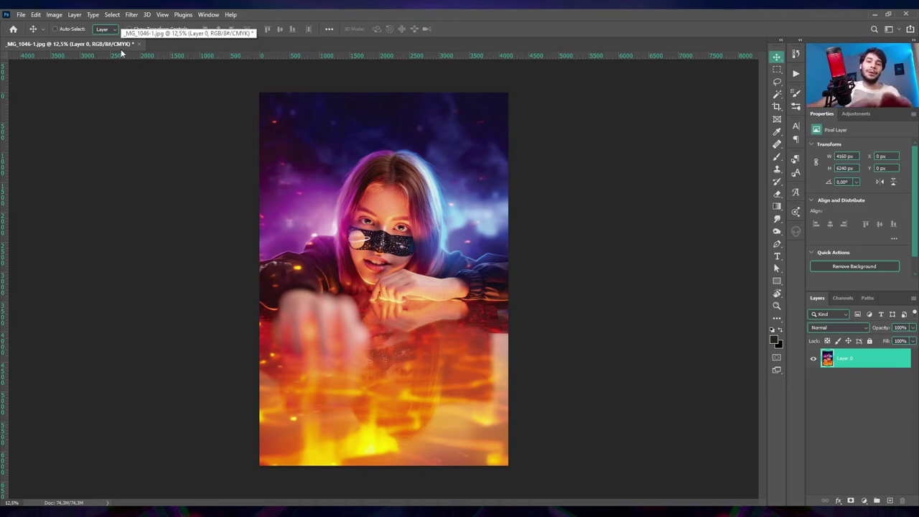
{"action": "key", "text": "ctrl+y"}
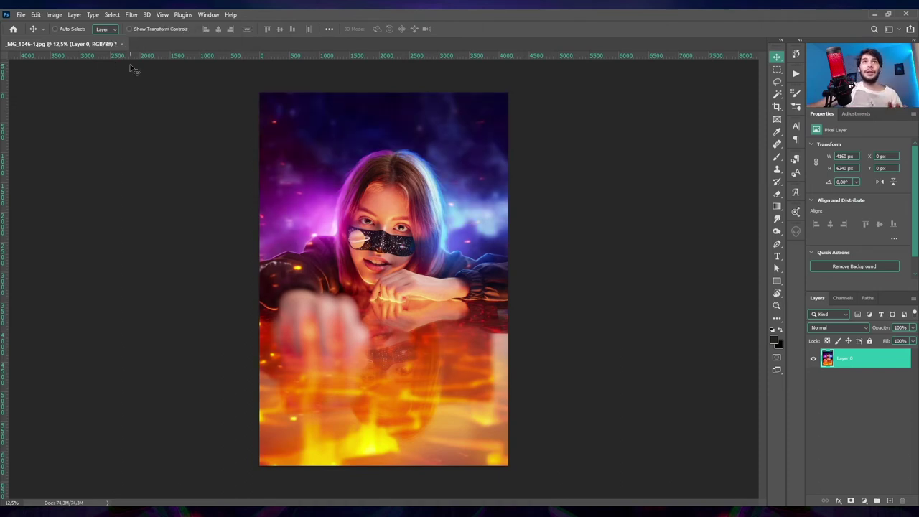
{"action": "key", "text": "ctrl+y"}
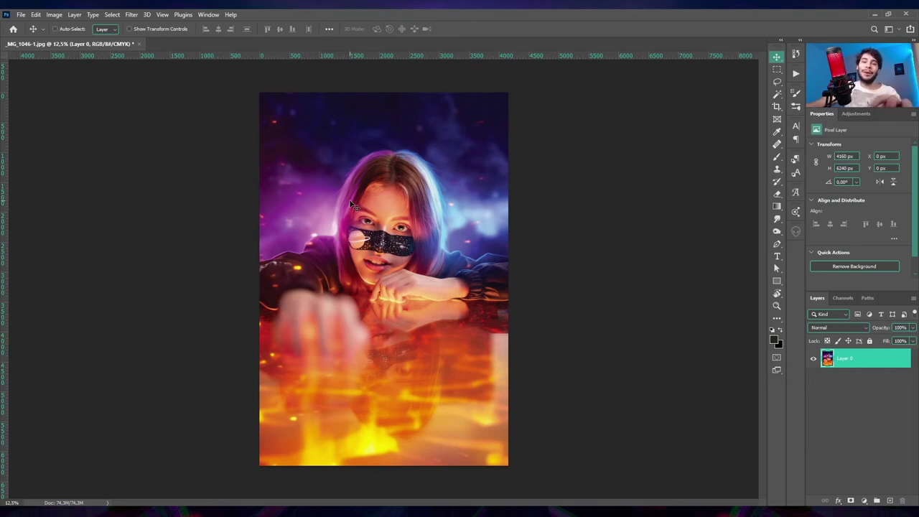
{"action": "key", "text": "ctrl+y"}
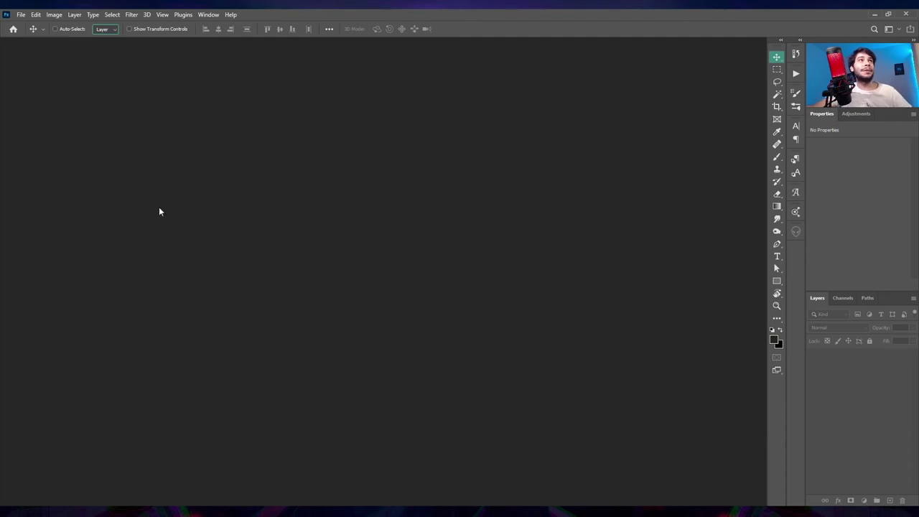
Open the Color Settings dialog from the Edit menu
{"action": "left_click", "coordinate": [35, 15]}
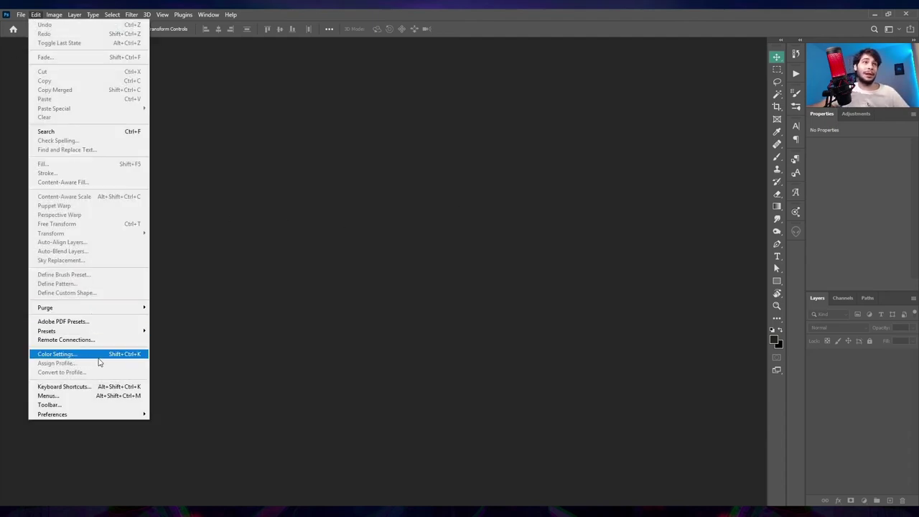
{"action": "left_click", "coordinate": [125, 356]}
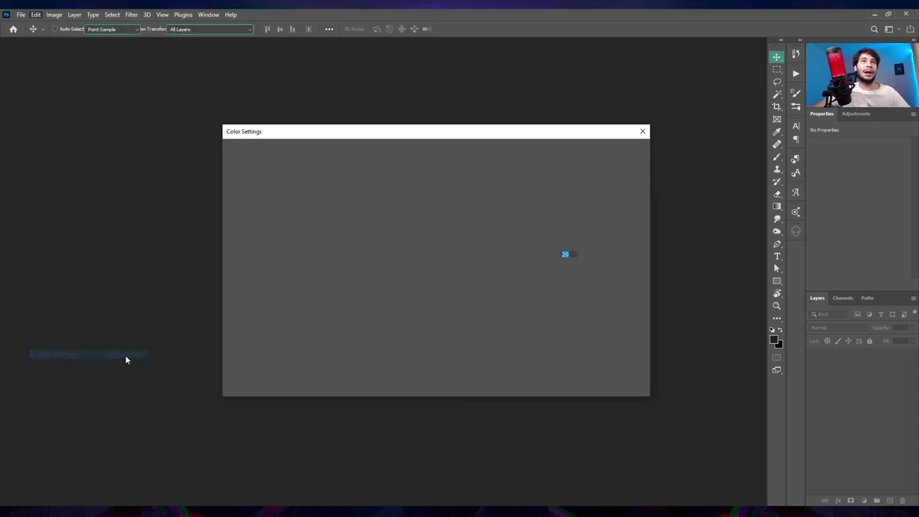